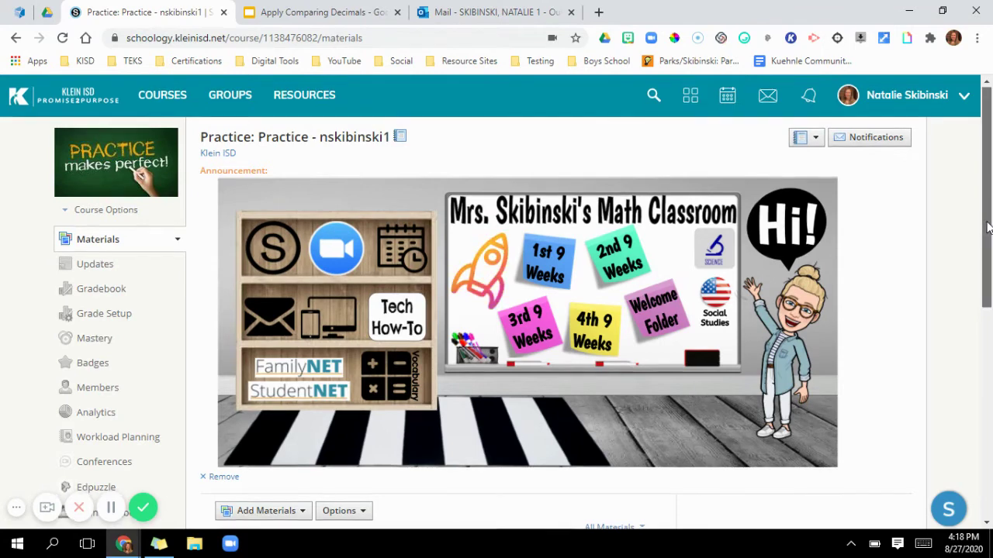
# Step: Add a new assignment to the course materials and name it "Comparing Decimals Activity"
pyautogui.moveTo(986, 225); pyautogui.dragTo(987, 326)
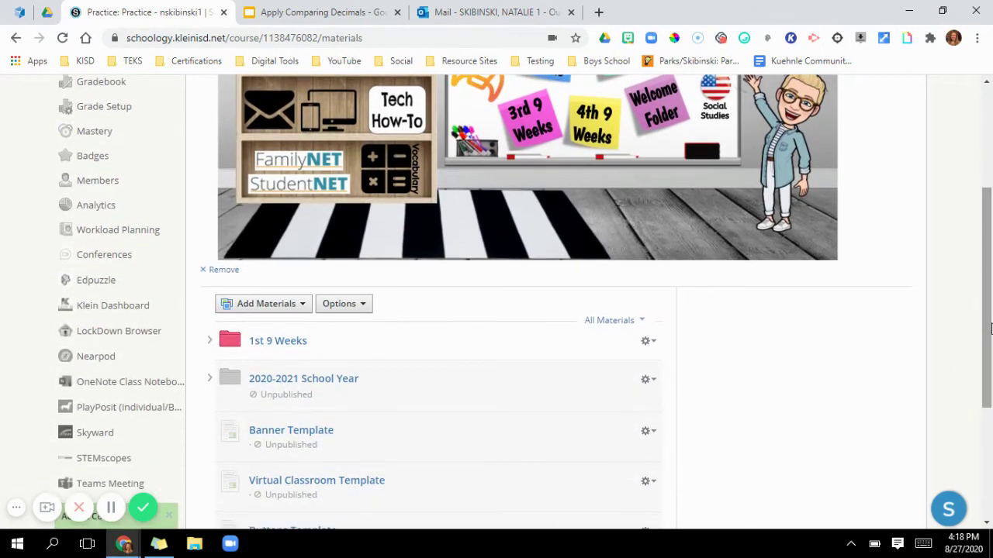
pyautogui.click(272, 304)
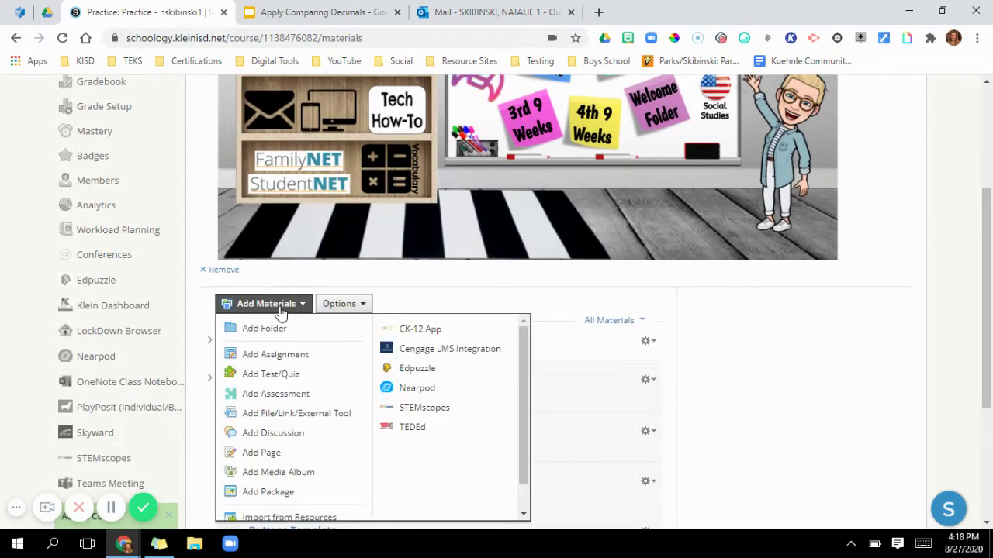
pyautogui.click(273, 356)
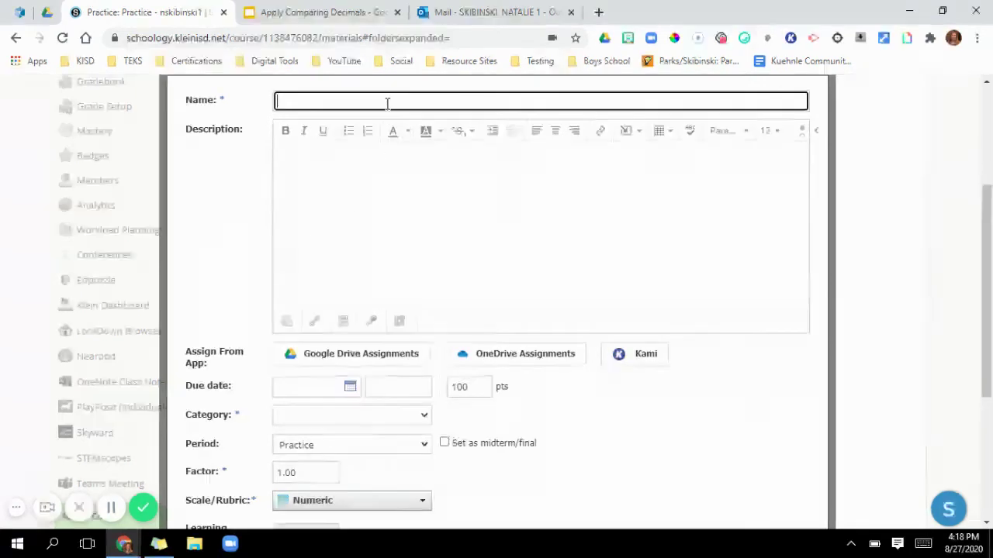
pyautogui.write('Compa')
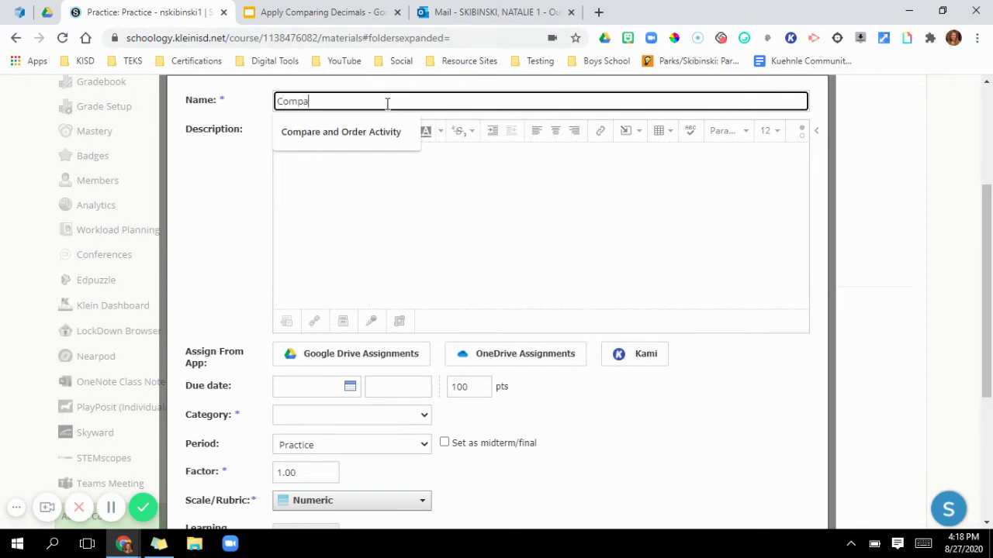
pyautogui.write('ring Decimals Activity')
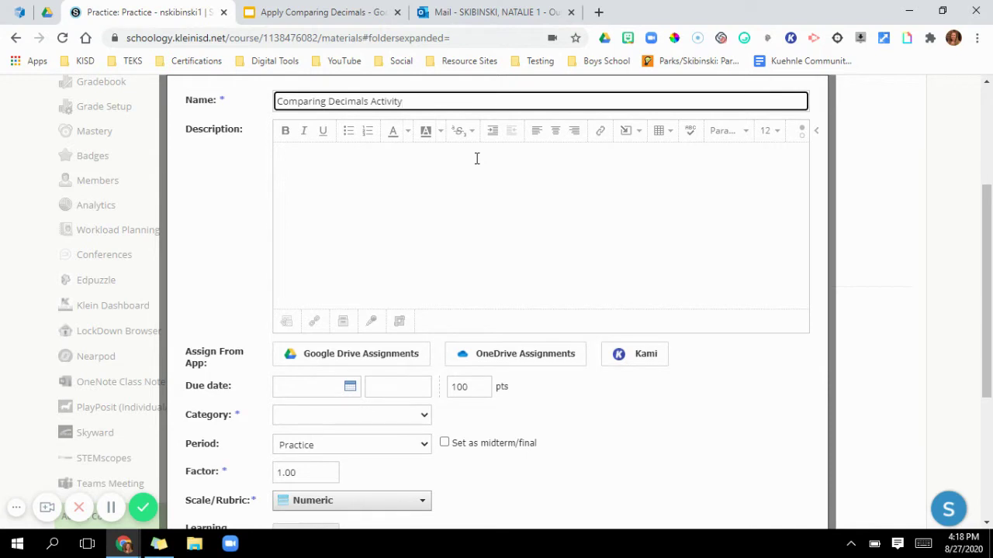
pyautogui.click(477, 158)
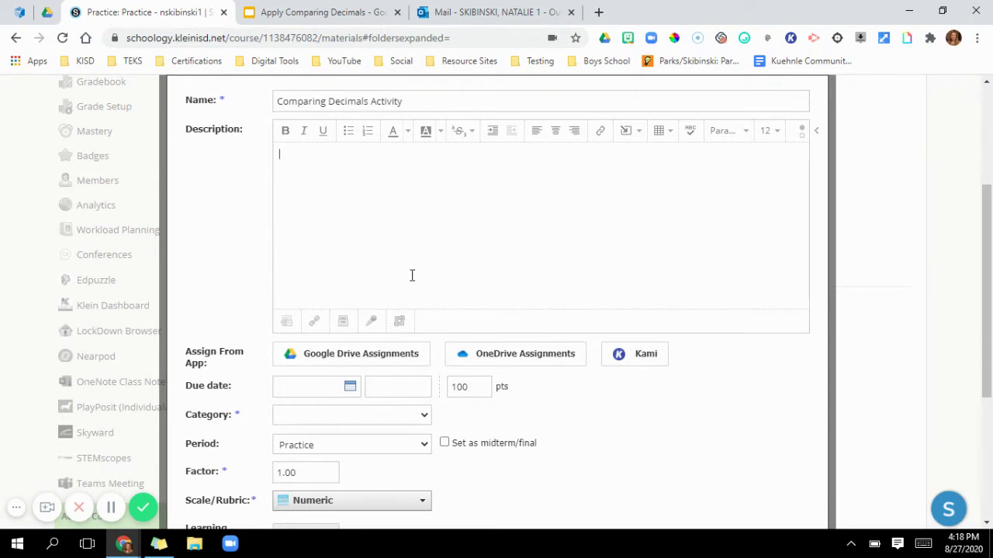
# Step: Switch to the Apply Comparing Decimals presentation in Google Slides and look through its slides, including slide 9
pyautogui.click(338, 17)
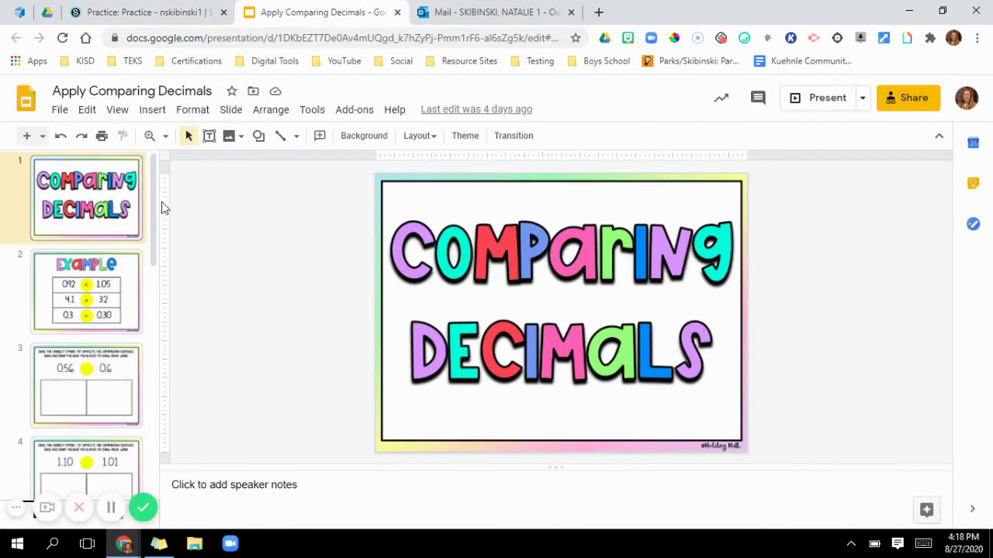
pyautogui.moveTo(153, 203); pyautogui.dragTo(155, 459)
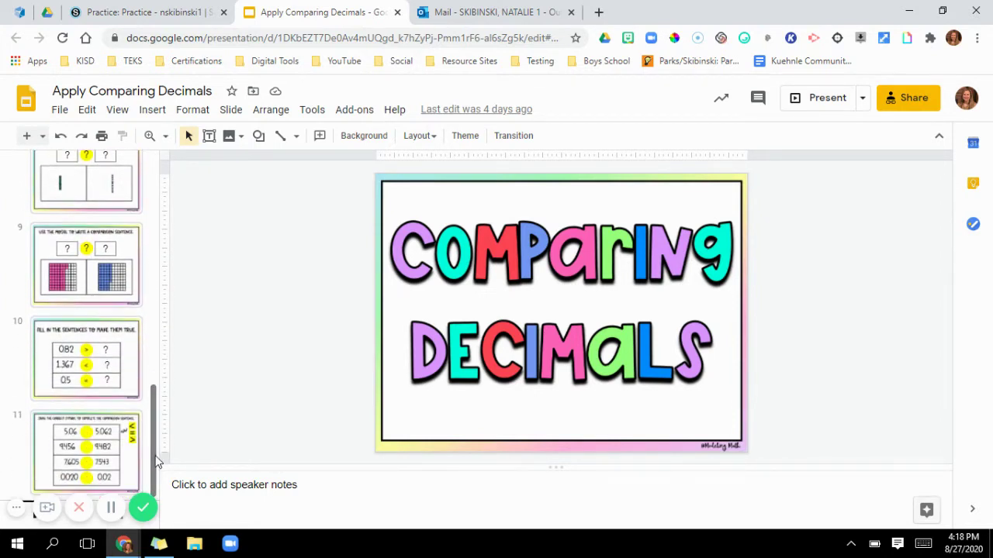
pyautogui.click(109, 286)
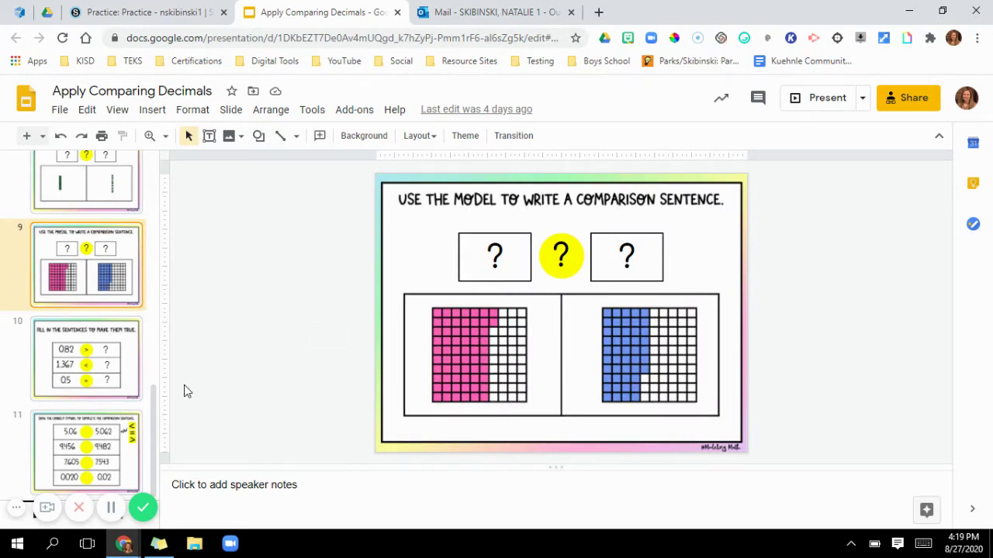
pyautogui.moveTo(159, 403); pyautogui.dragTo(159, 174)
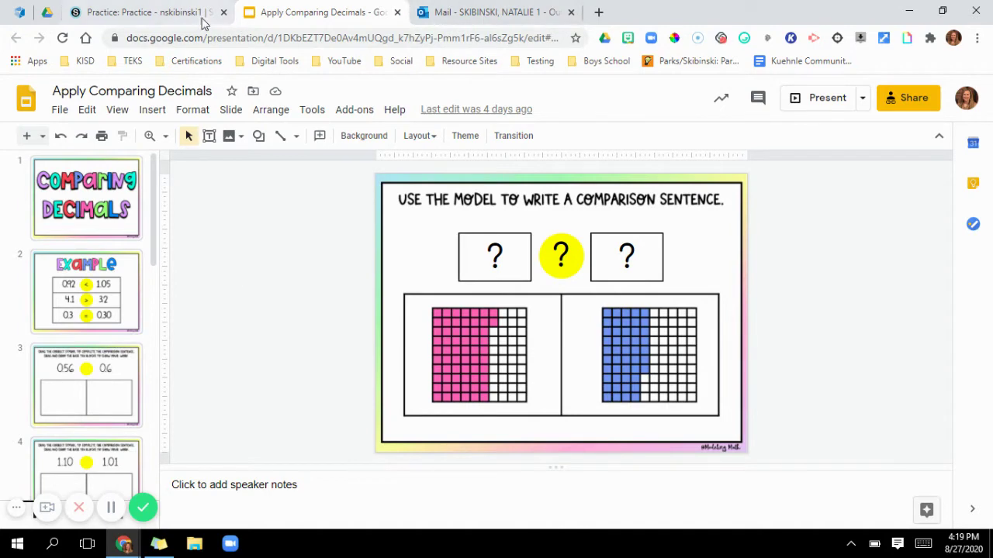
# Step: Back in Schoology, enter the assignment description "Read the directions on each slide, and do as it says. Then submit when you are done!"
pyautogui.click(148, 12)
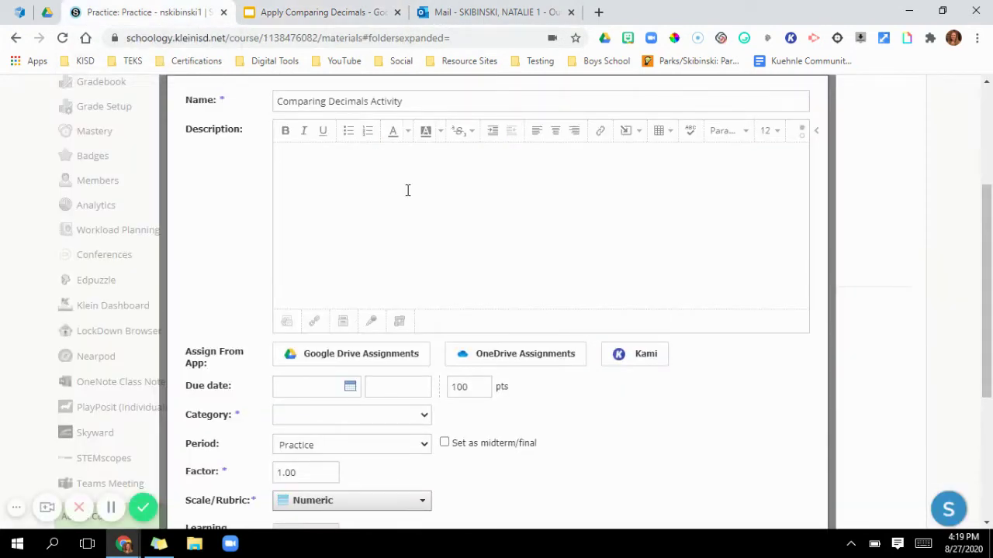
pyautogui.write('Read the directions on each s')
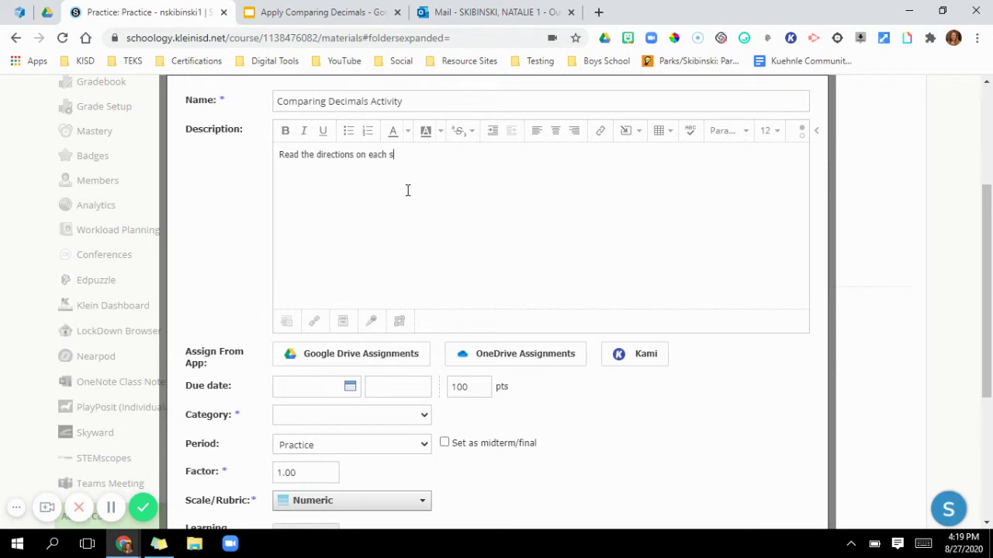
pyautogui.write('lide, and do as it says. Then submit when you a')
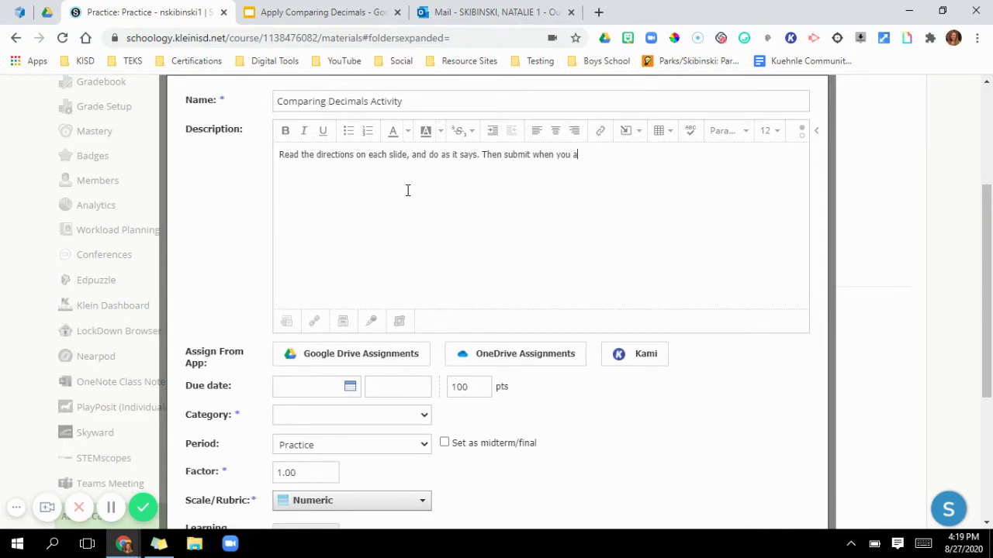
pyautogui.write('re done!')
# Step: Set the whole description text to font size 18 and align it left
pyautogui.moveTo(615, 158); pyautogui.dragTo(280, 158)
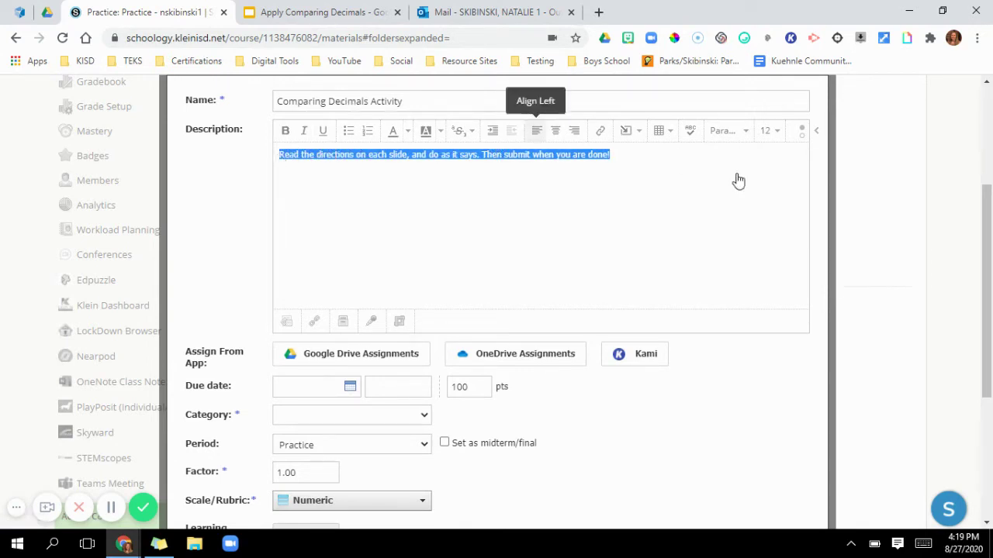
pyautogui.click(778, 134)
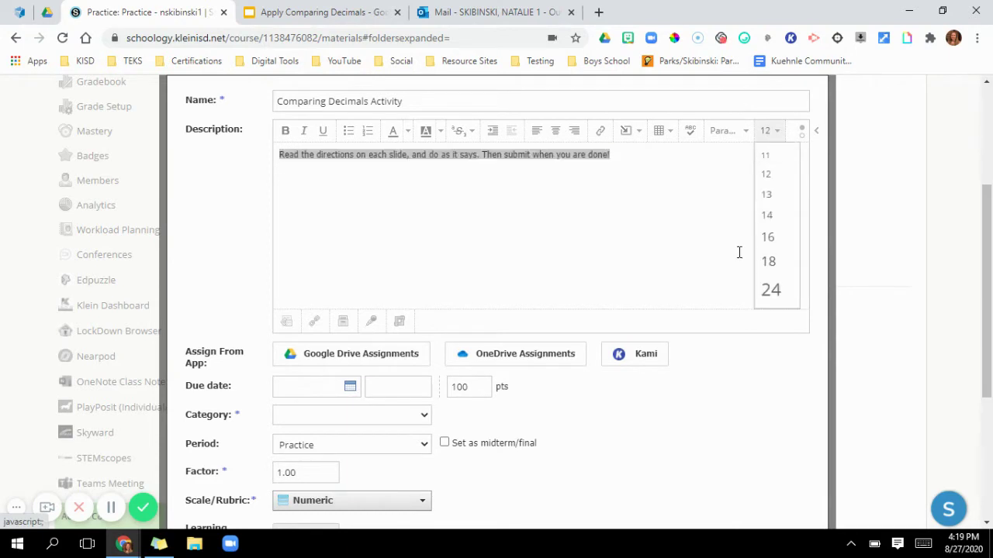
pyautogui.click(778, 266)
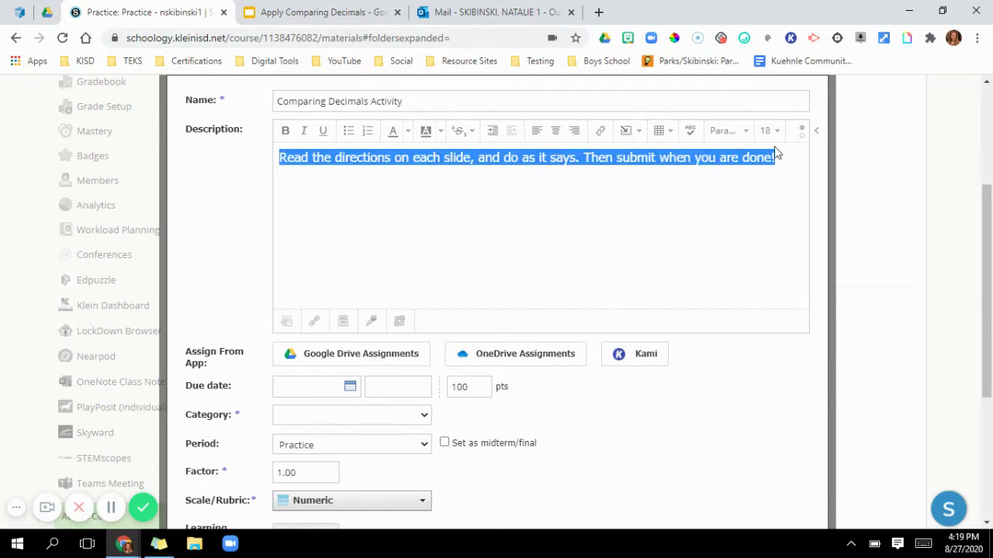
pyautogui.click(557, 137)
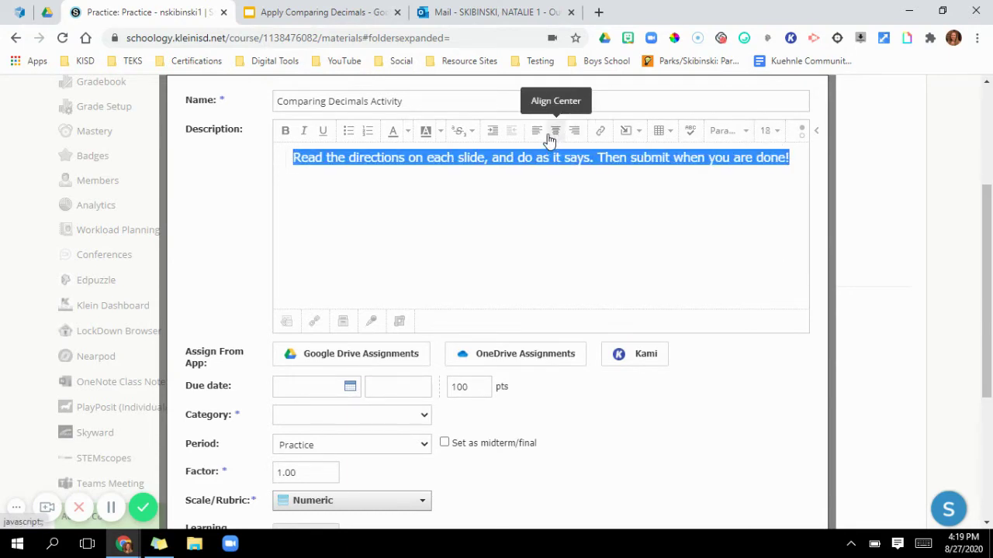
pyautogui.click(536, 134)
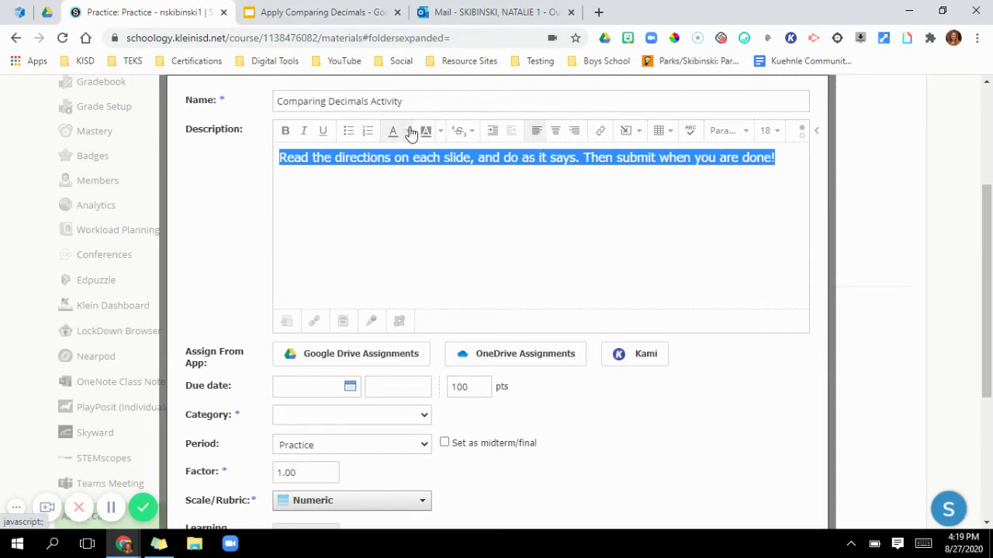
pyautogui.click(410, 132)
pyautogui.click(411, 134)
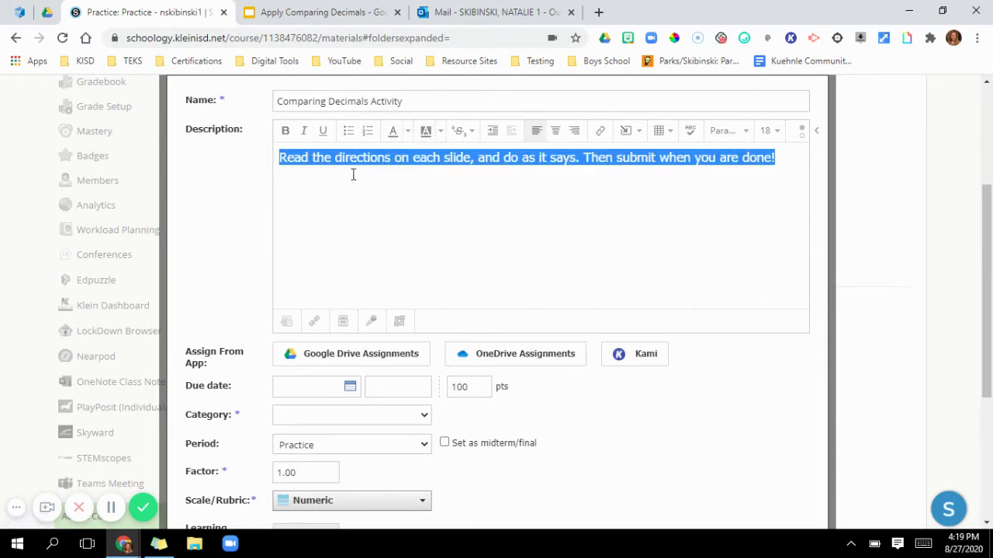
pyautogui.click(498, 208)
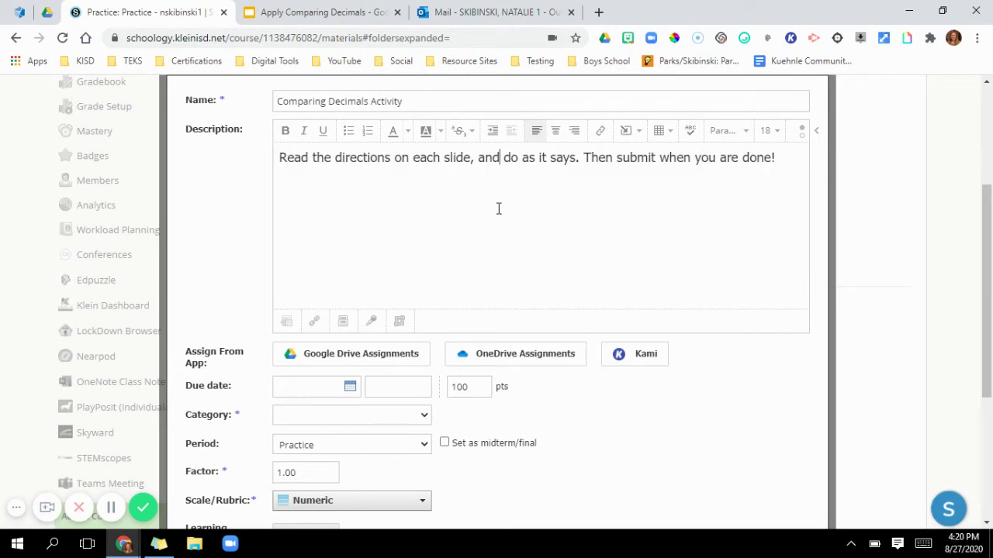
# Step: Switch to Google Slides and set the Apply Comparing Decimals presentation's link sharing to Anyone with the link
pyautogui.click(362, 13)
pyautogui.click(129, 220)
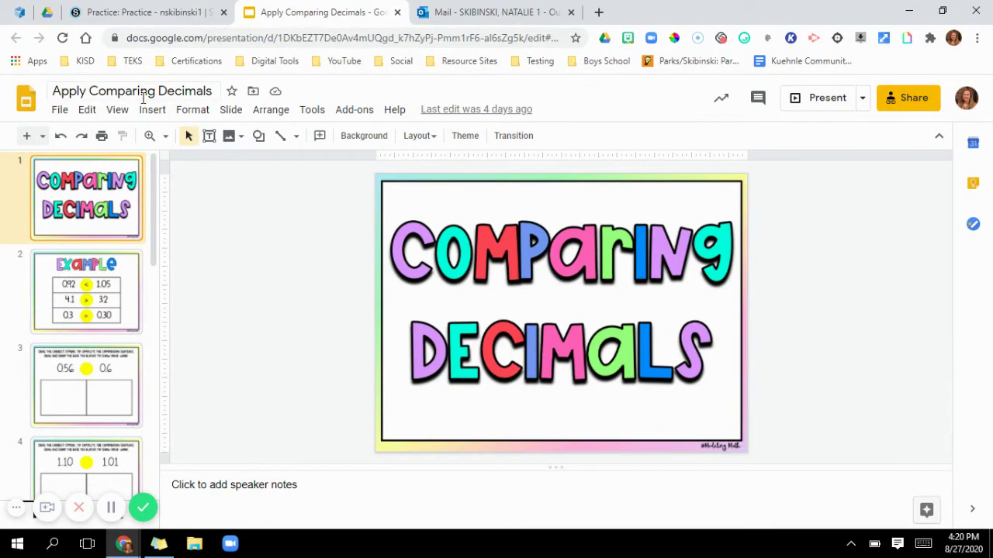
pyautogui.click(898, 101)
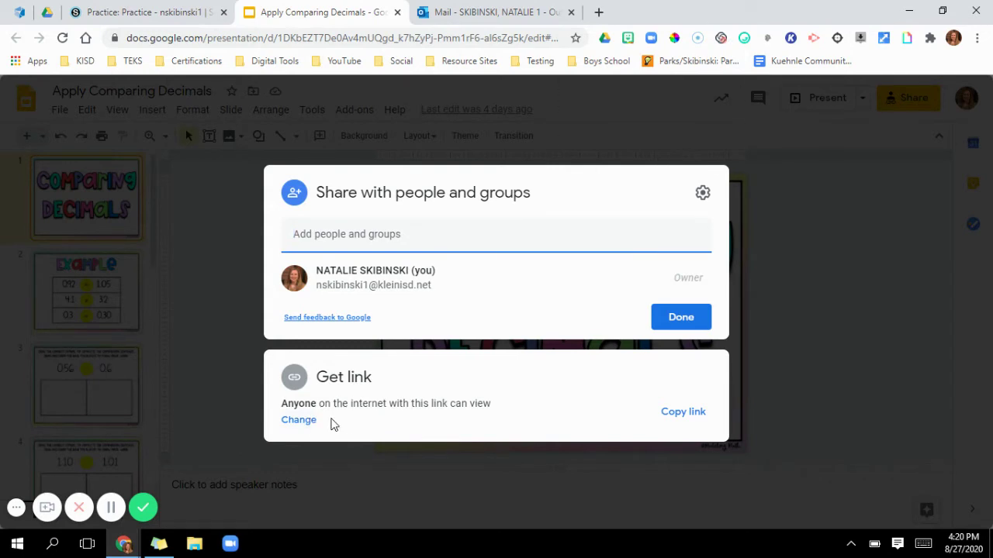
pyautogui.click(303, 423)
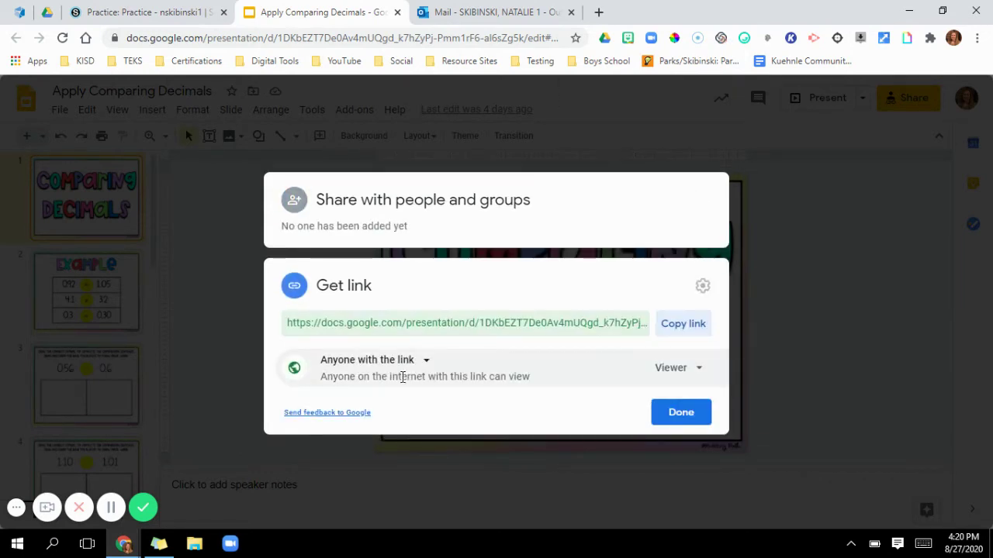
pyautogui.click(427, 361)
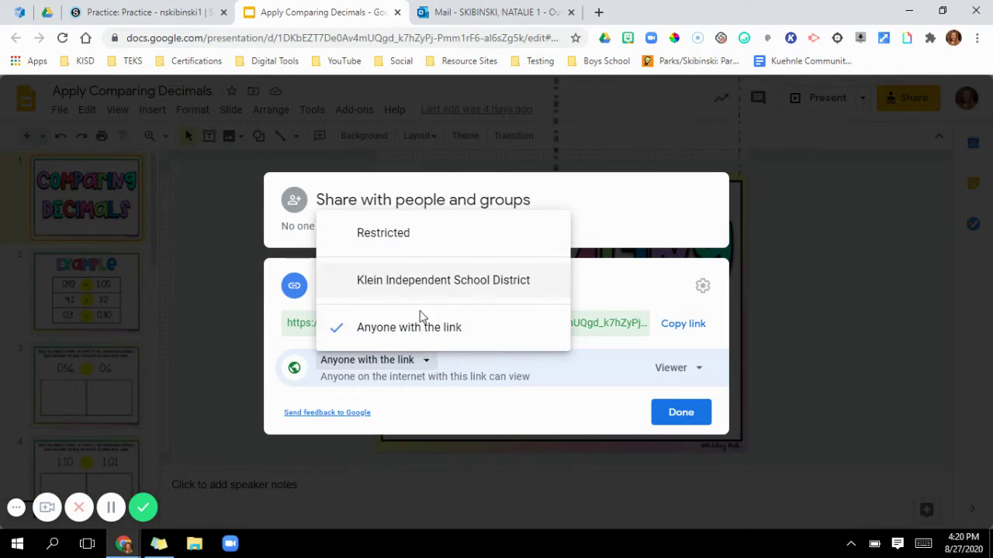
pyautogui.click(418, 338)
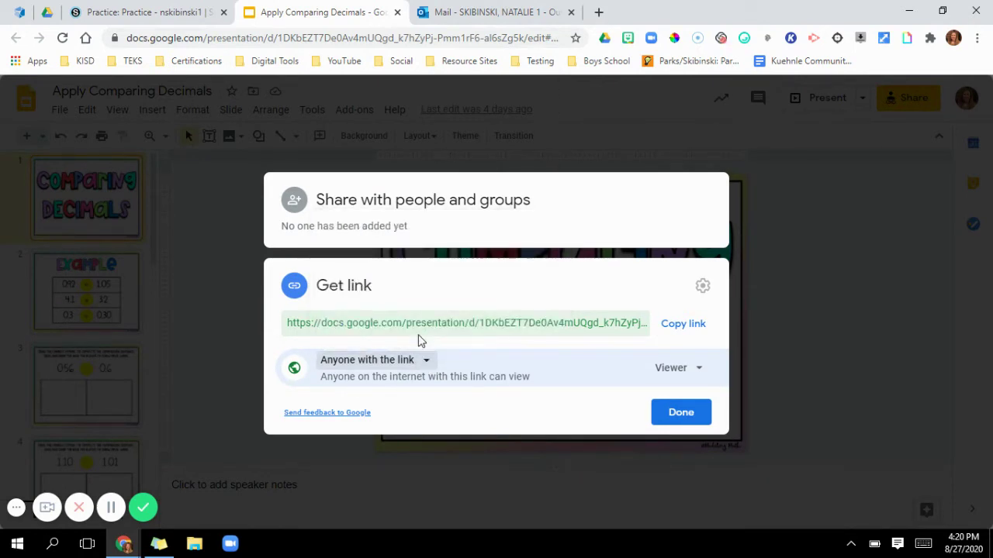
pyautogui.click(692, 414)
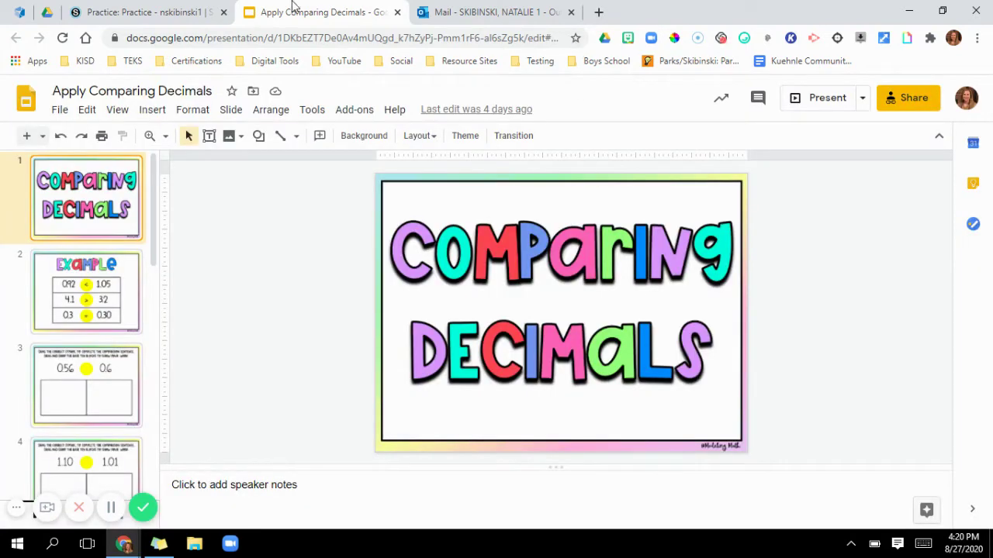
# Step: Back in Schoology, search Google Drive Assignments for "apply comparing decimals" and attach the Apply Comparing Decimals presentation to the assignment
pyautogui.click(167, 11)
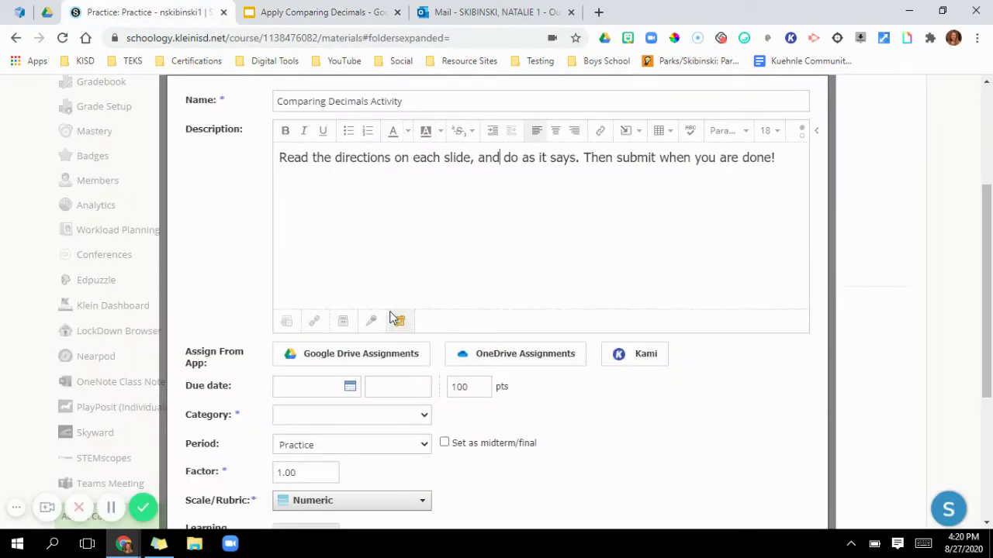
pyautogui.click(335, 364)
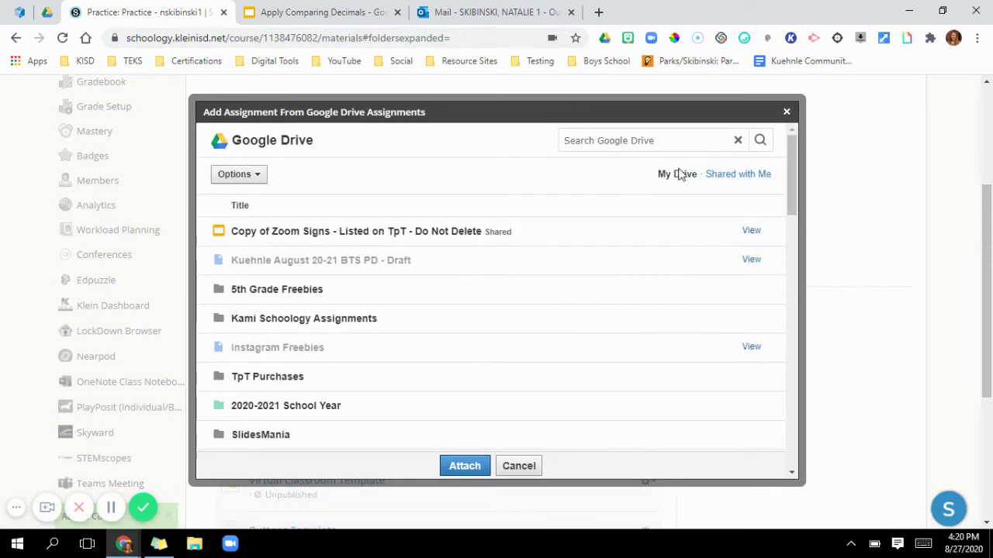
pyautogui.click(679, 141)
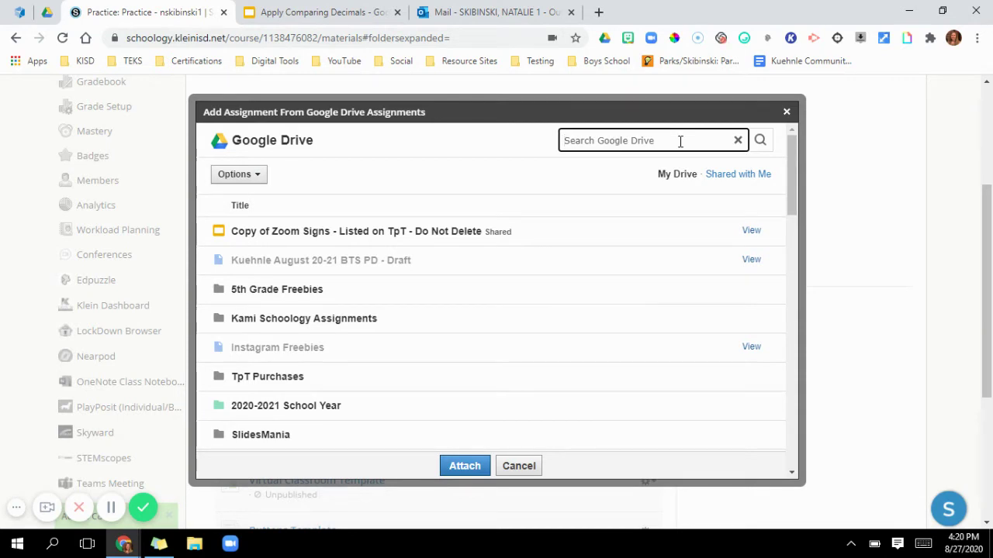
pyautogui.write('apply ')
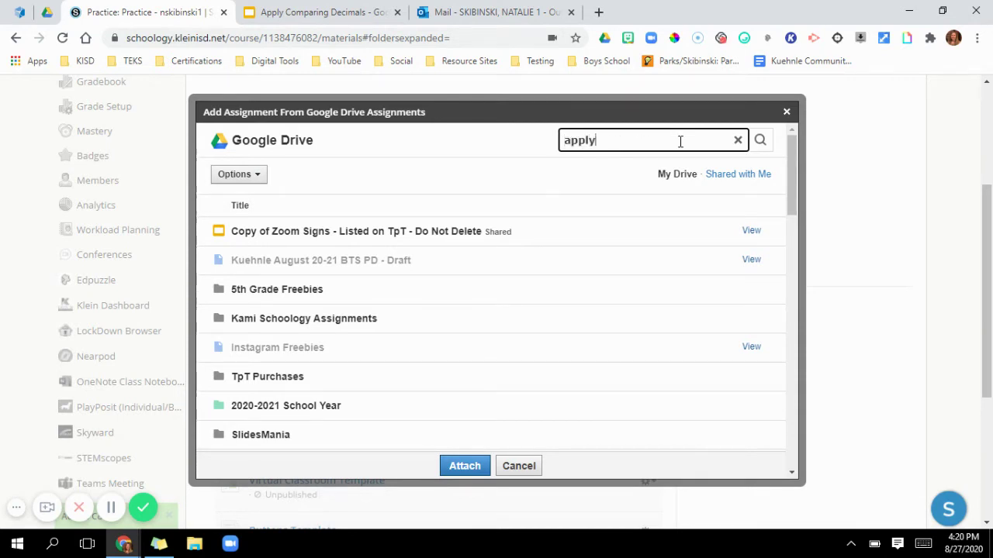
pyautogui.write('comparin')
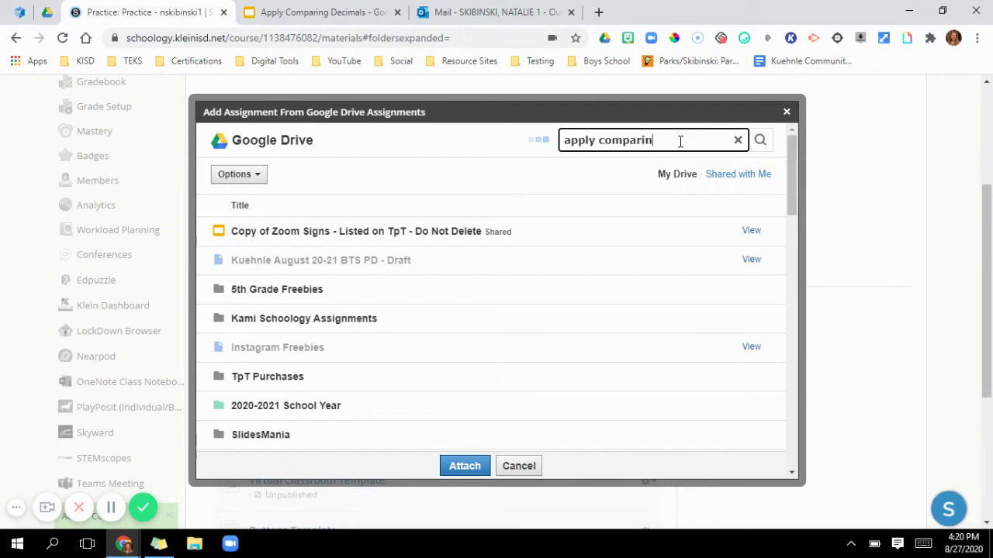
pyautogui.write('g decimals')
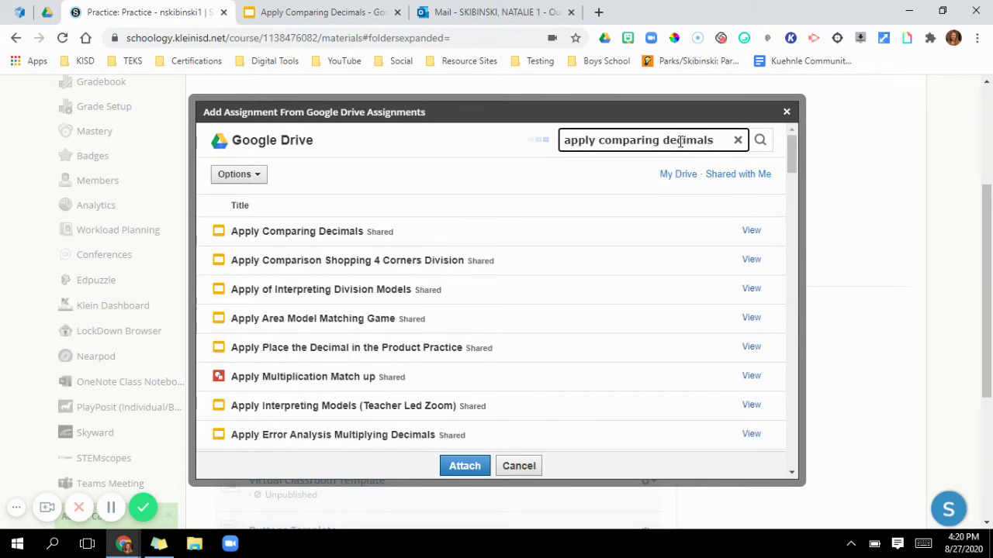
pyautogui.click(299, 242)
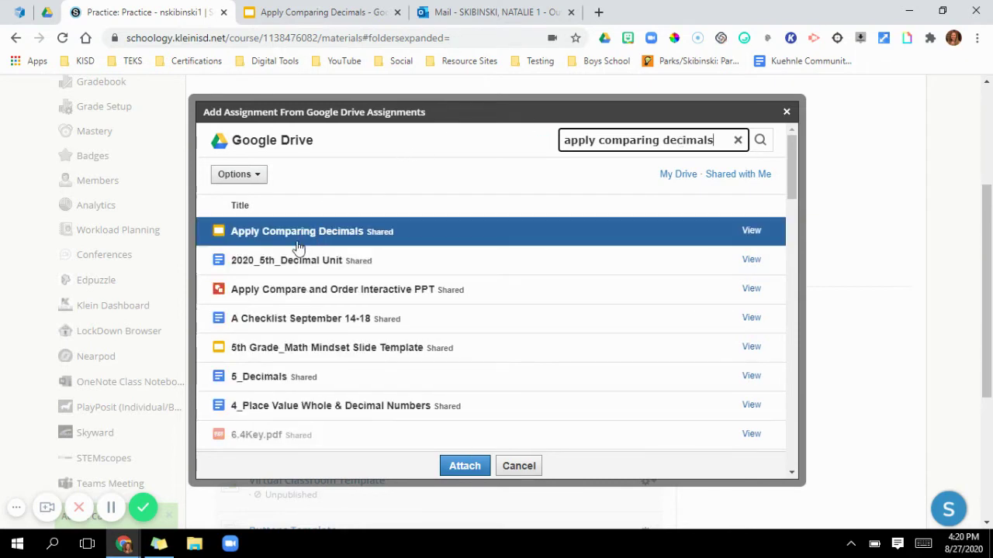
pyautogui.click(400, 241)
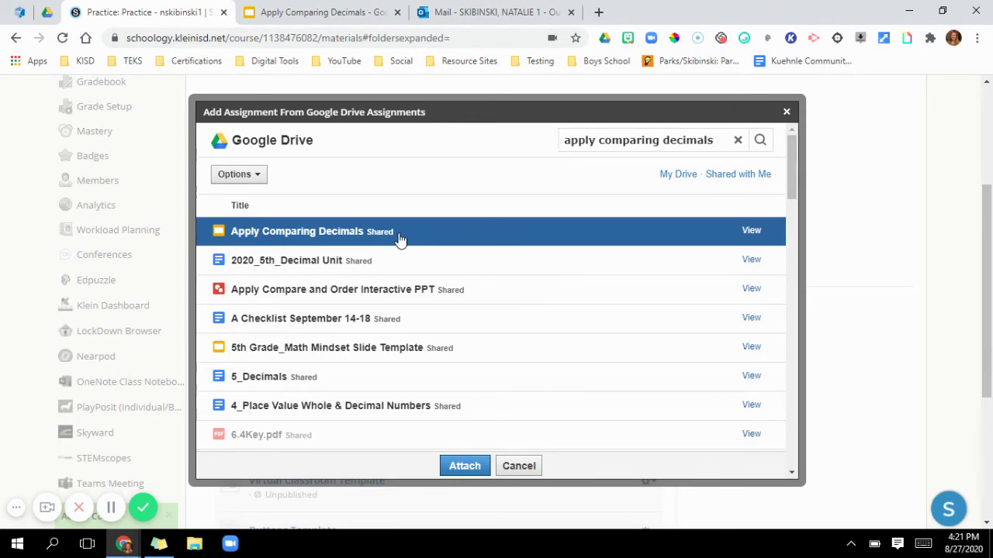
pyautogui.click(458, 471)
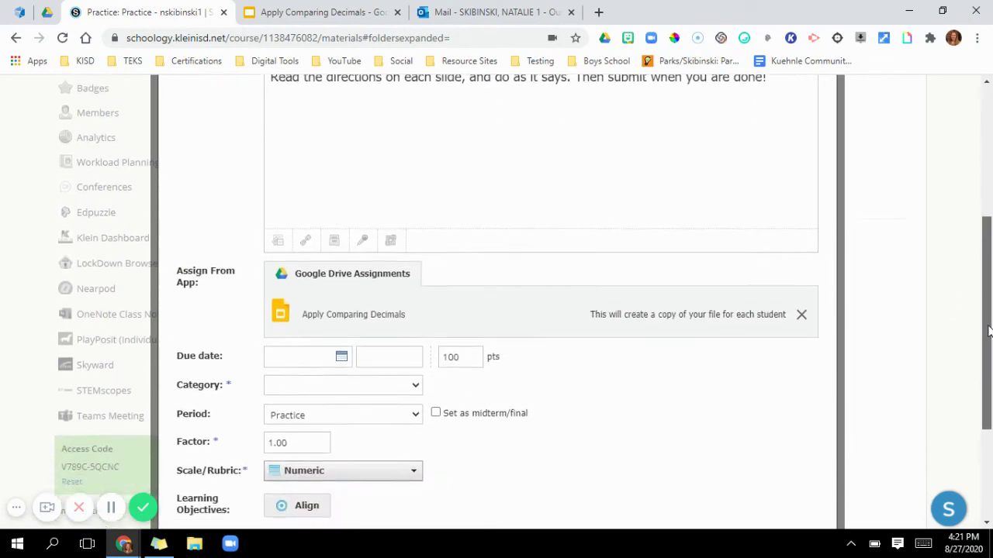
# Step: Set the assignment's grading category to (Ungraded)
pyautogui.scroll(-2, 989, 334)
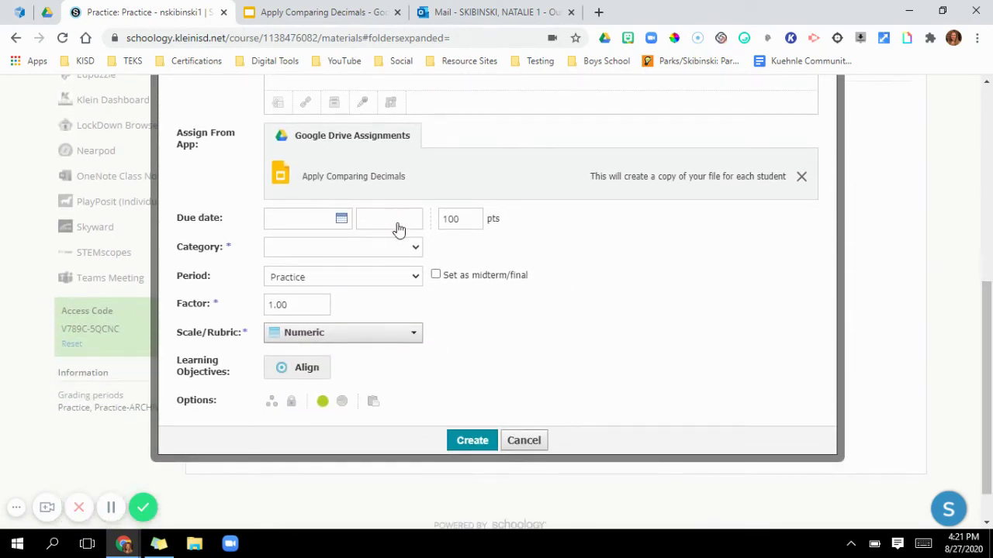
pyautogui.click(319, 249)
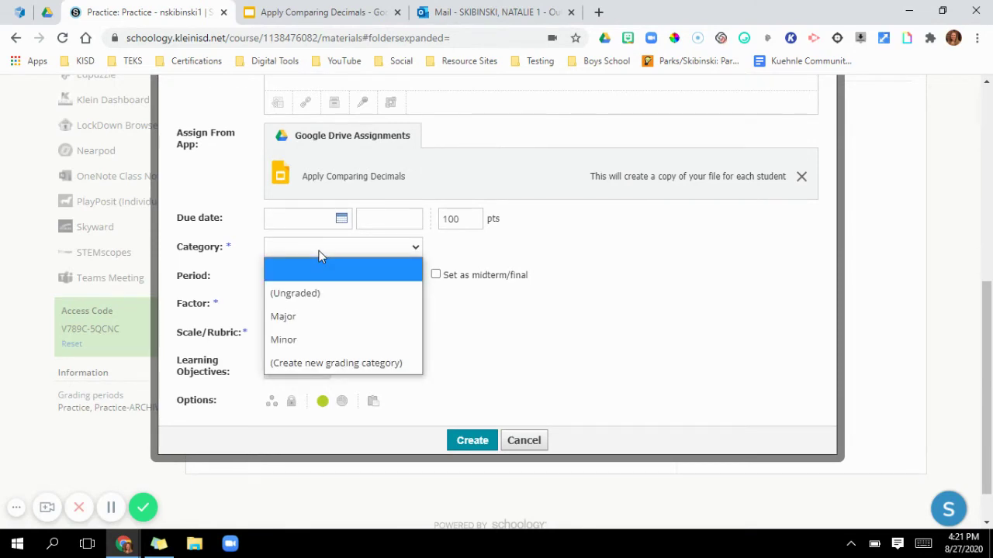
pyautogui.click(317, 293)
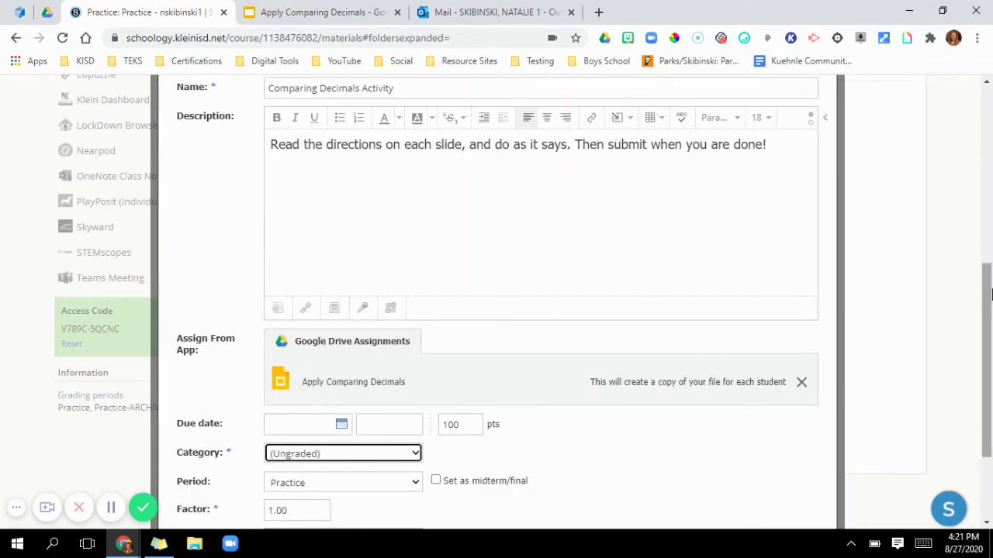
# Step: Toggle the assignment to unpublished and back to published to students, and create it
pyautogui.moveTo(991, 293); pyautogui.dragTo(989, 399)
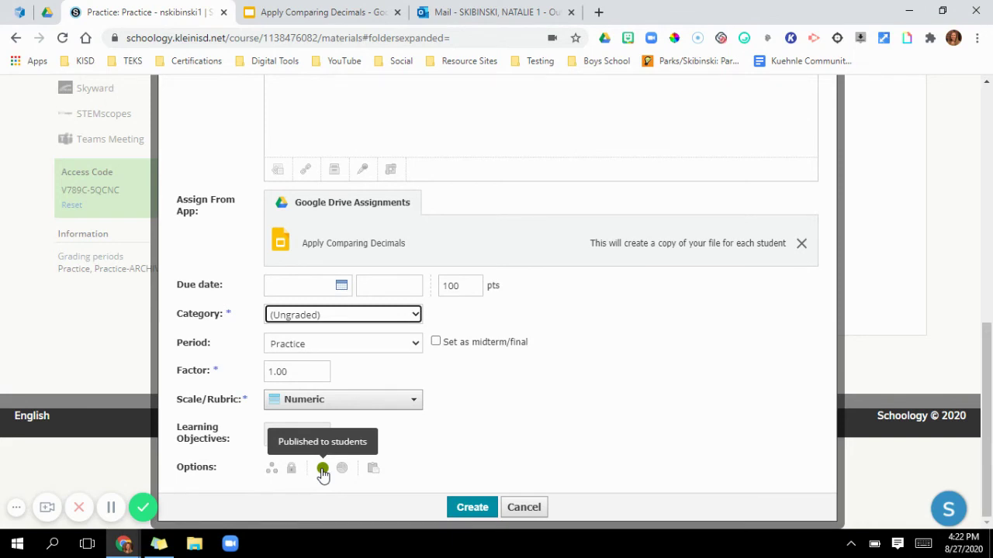
pyautogui.click(323, 470)
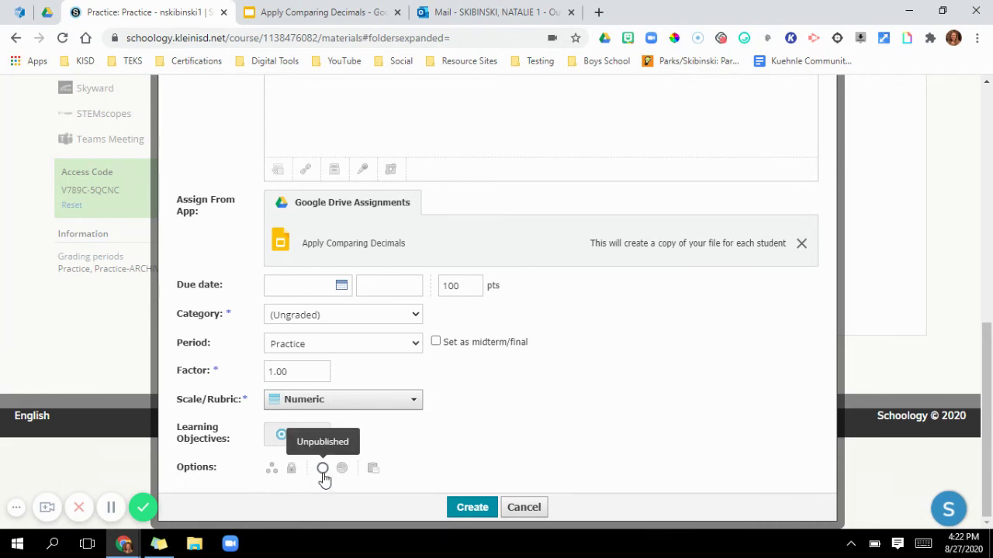
pyautogui.click(322, 469)
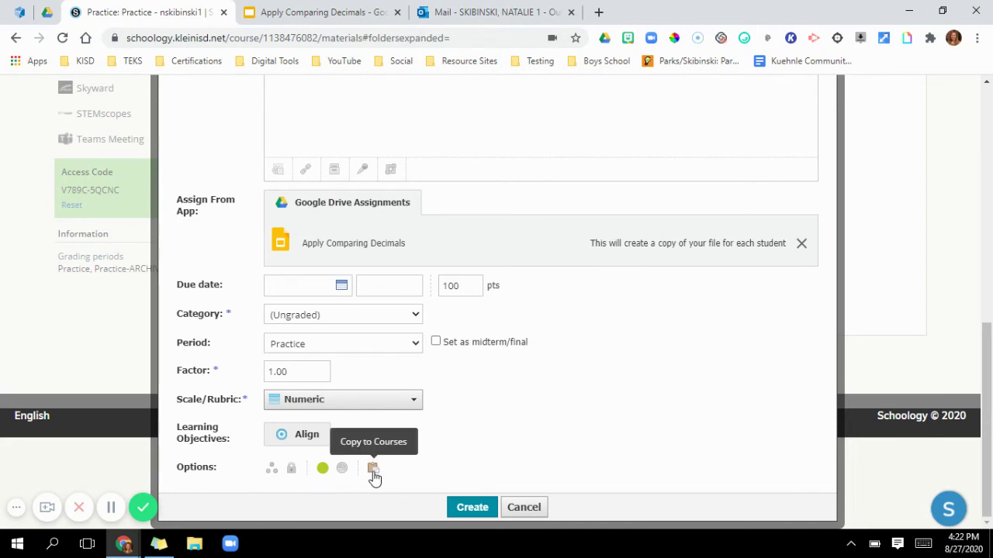
pyautogui.click(471, 508)
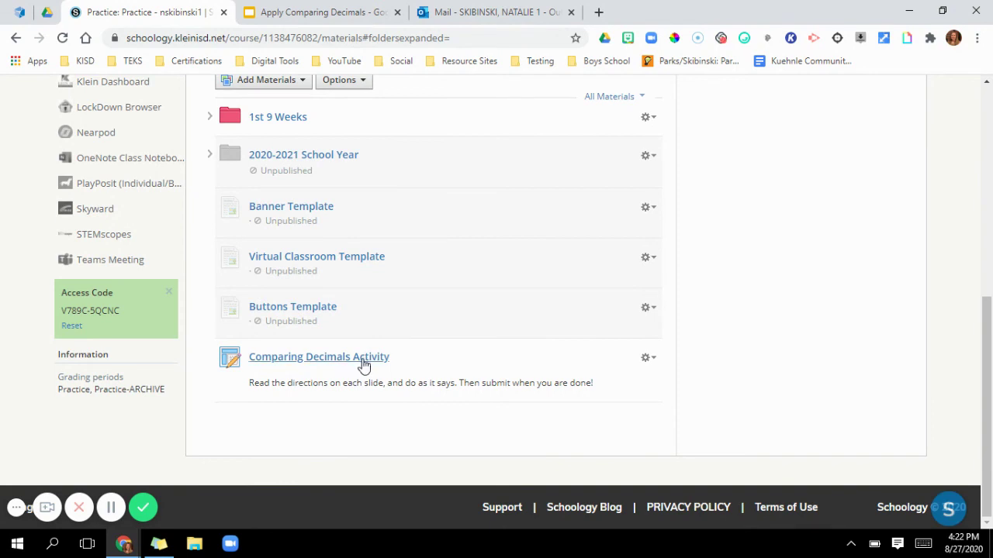
# Step: Open the Comparing Decimals Activity assignment and view its students' in-progress work and submissions
pyautogui.click(361, 359)
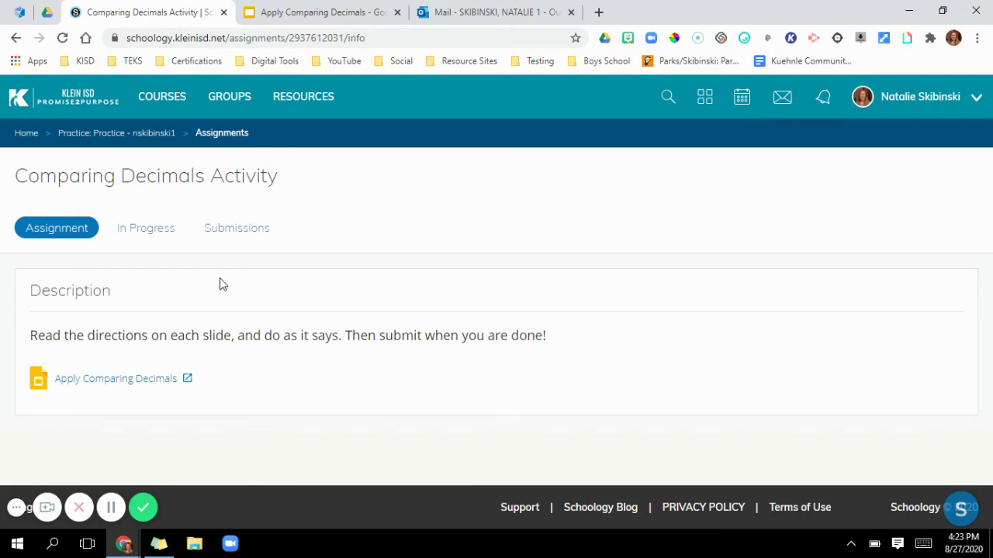
pyautogui.click(156, 236)
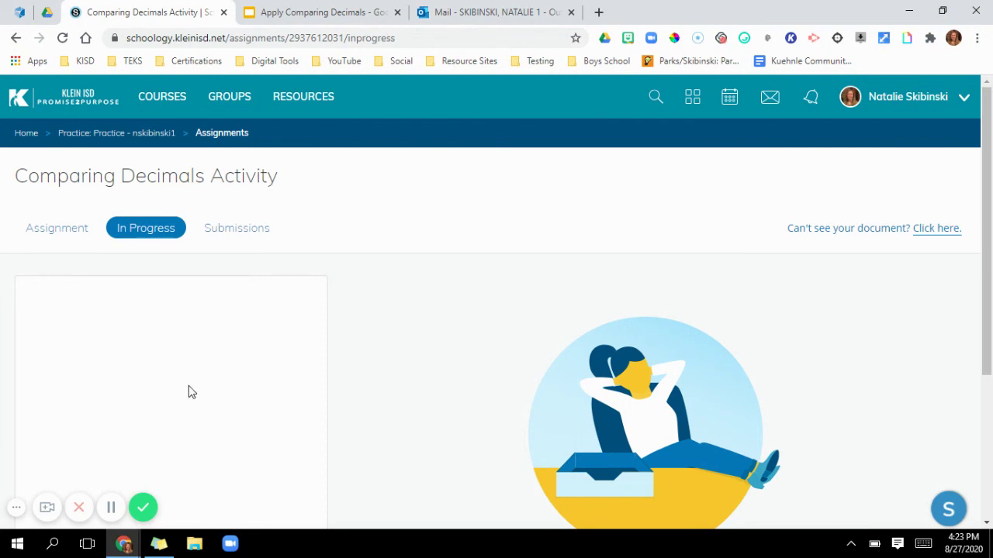
pyautogui.click(219, 242)
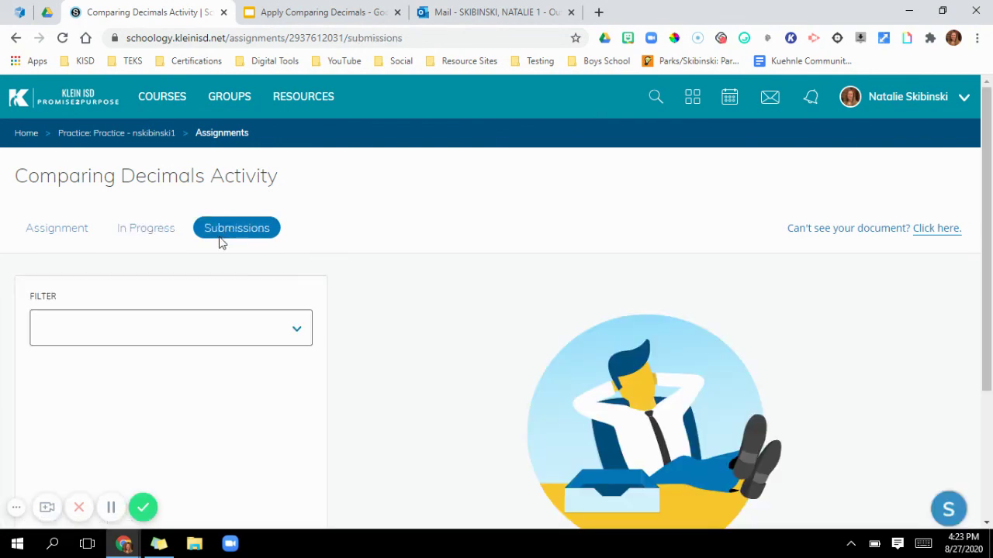